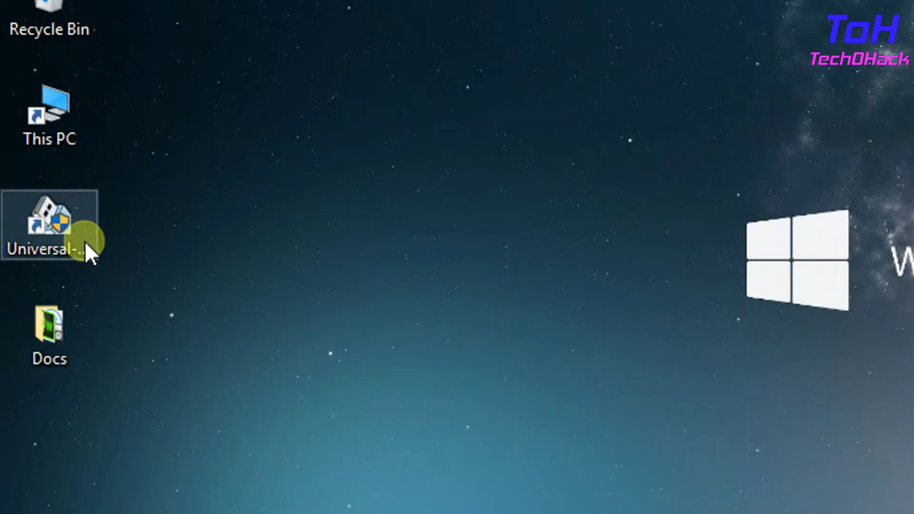
# Launch Universal USB Installer, accept the licence, and select Kali Linux with the kali-linux-2017.3-amd64 ISO
pyautogui.doubleClick(85, 242)
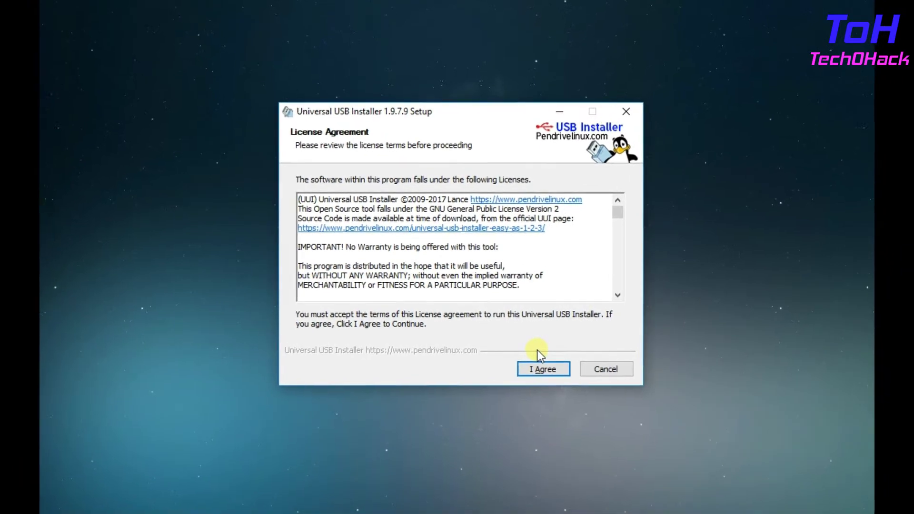
pyautogui.click(545, 371)
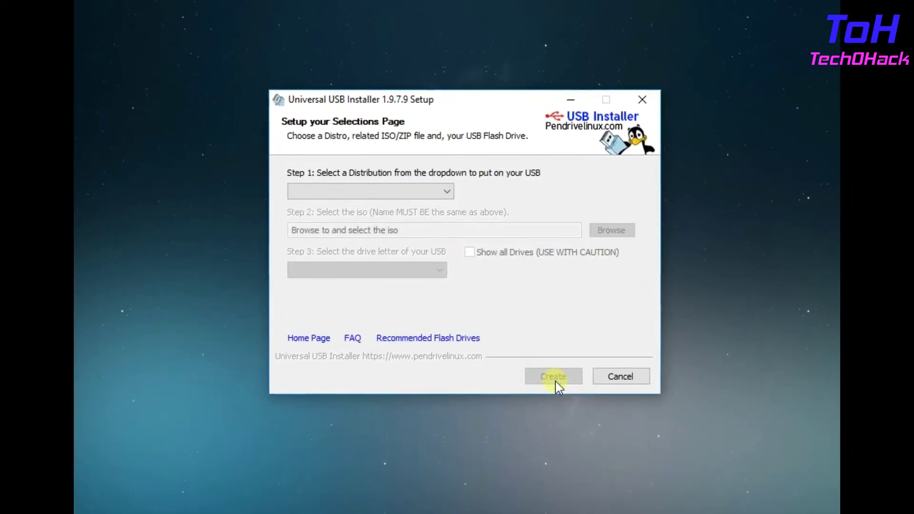
pyautogui.click(445, 189)
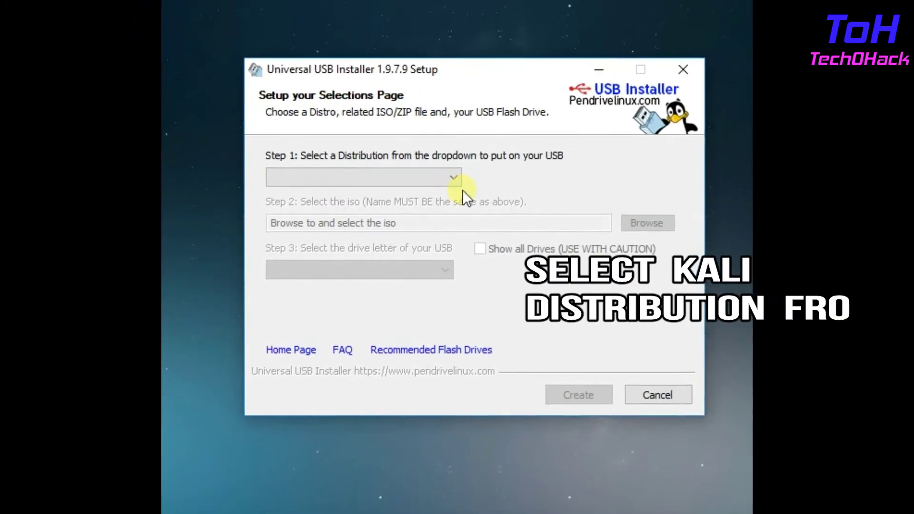
pyautogui.click(440, 157)
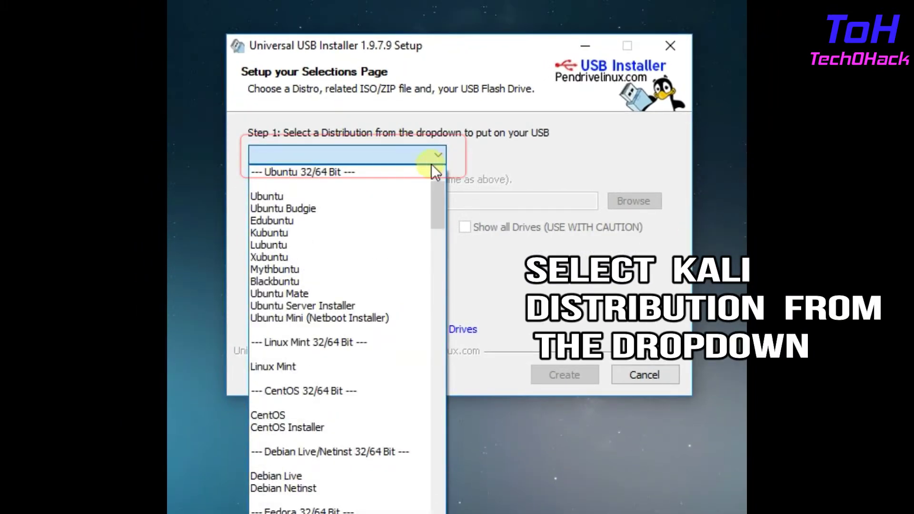
pyautogui.scroll(-10, 371, 251)
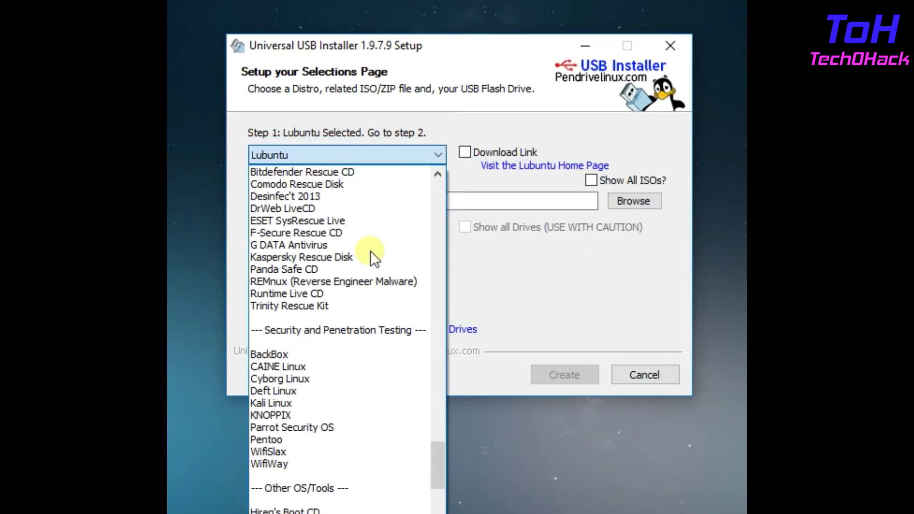
pyautogui.click(298, 404)
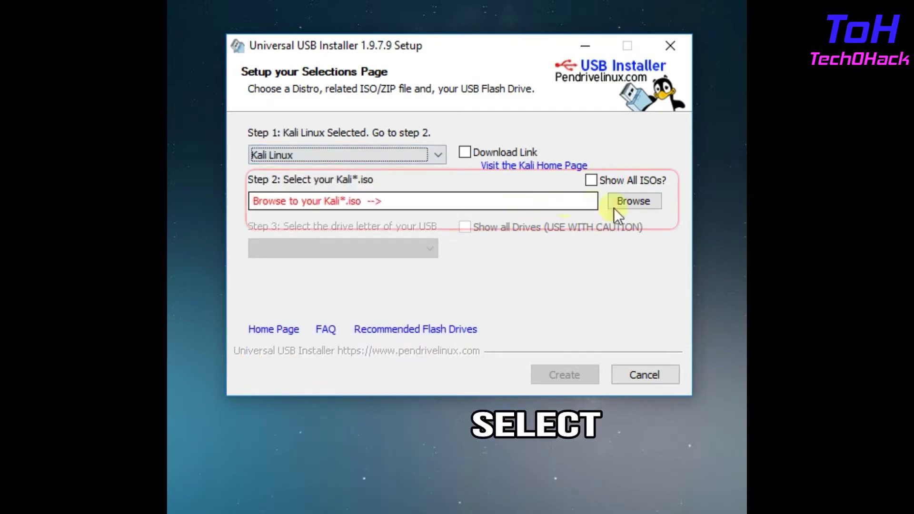
pyautogui.click(626, 201)
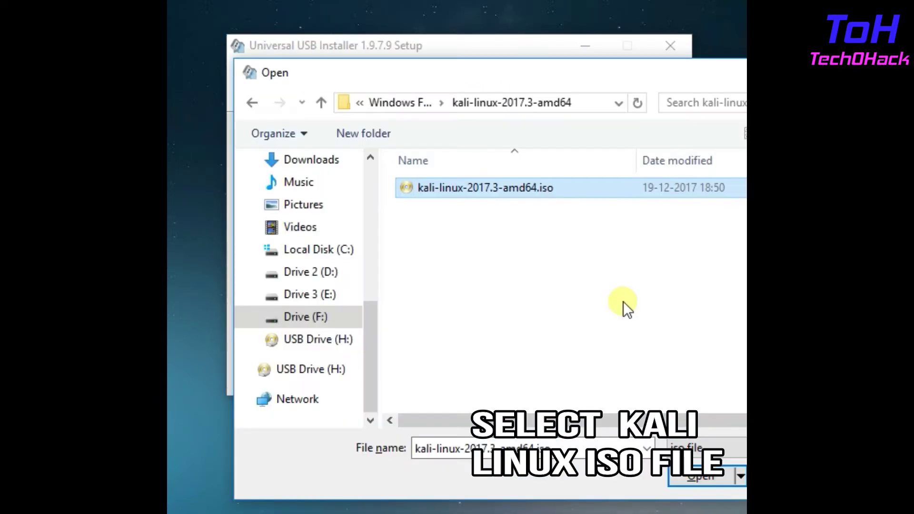
pyautogui.click(704, 475)
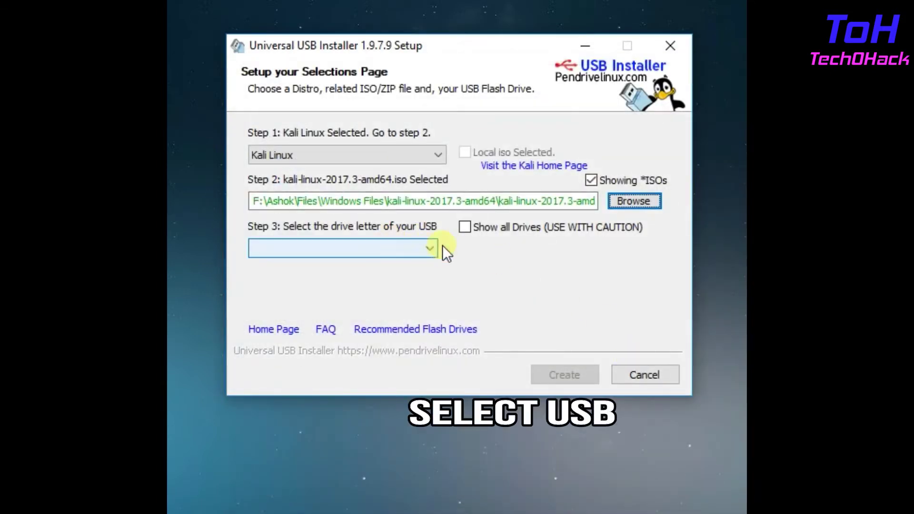
# Target USB drive H: with FAT32 formatting and start creating the bootable drive
pyautogui.click(464, 227)
pyautogui.click(430, 247)
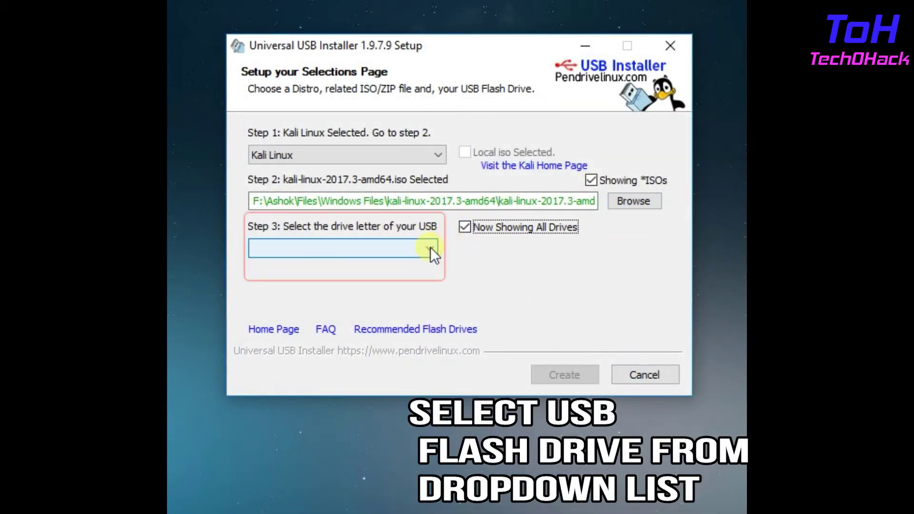
pyautogui.click(416, 265)
pyautogui.click(465, 257)
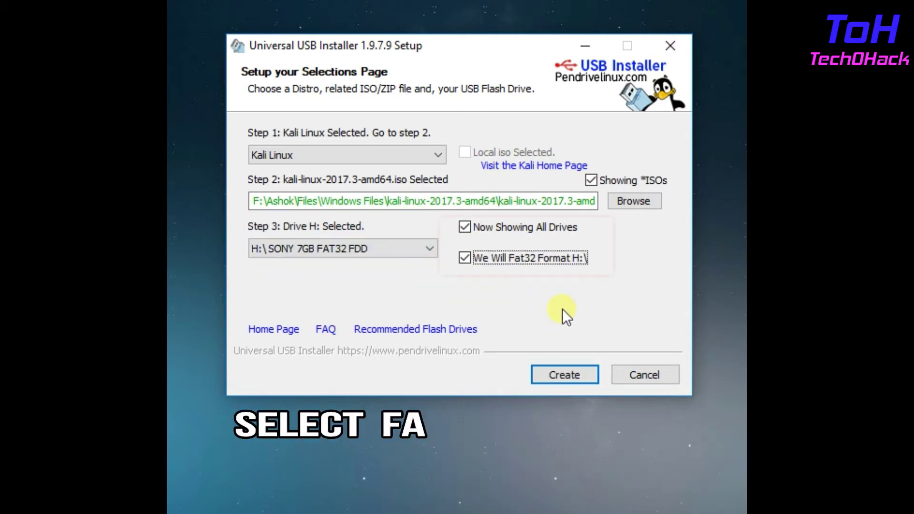
pyautogui.click(564, 372)
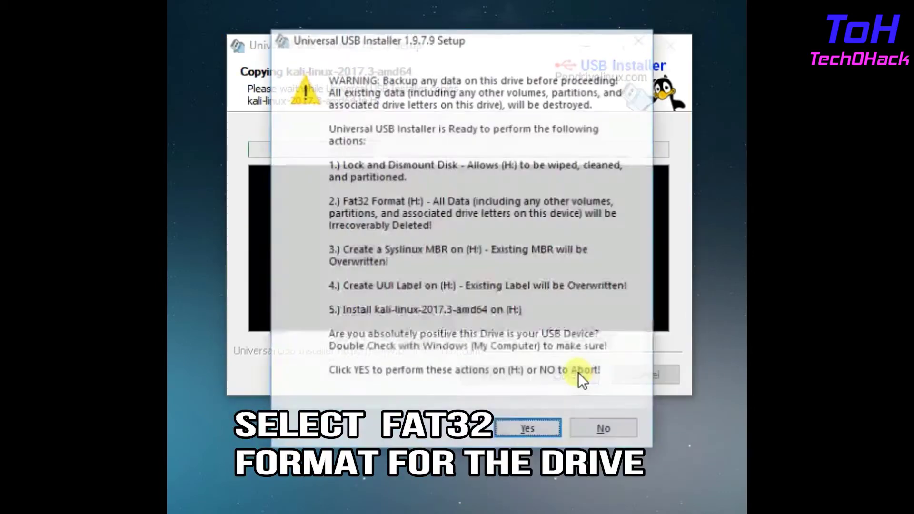
# Confirm wiping drive H:, let the Kali copy finish, and close the installer
pyautogui.click(526, 431)
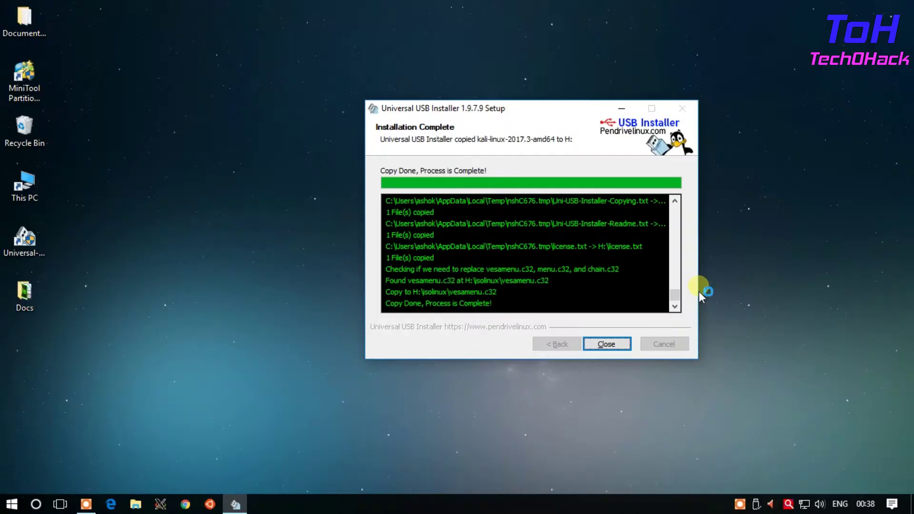
pyautogui.click(618, 344)
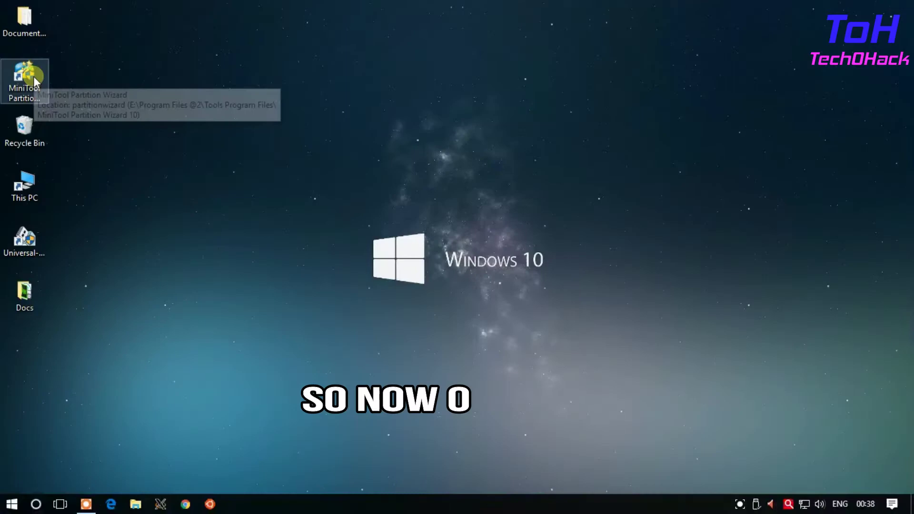
# Launch MiniTool Partition Wizard and shrink H:UUI on Disk 2 to about 3.3 GB
pyautogui.doubleClick(29, 75)
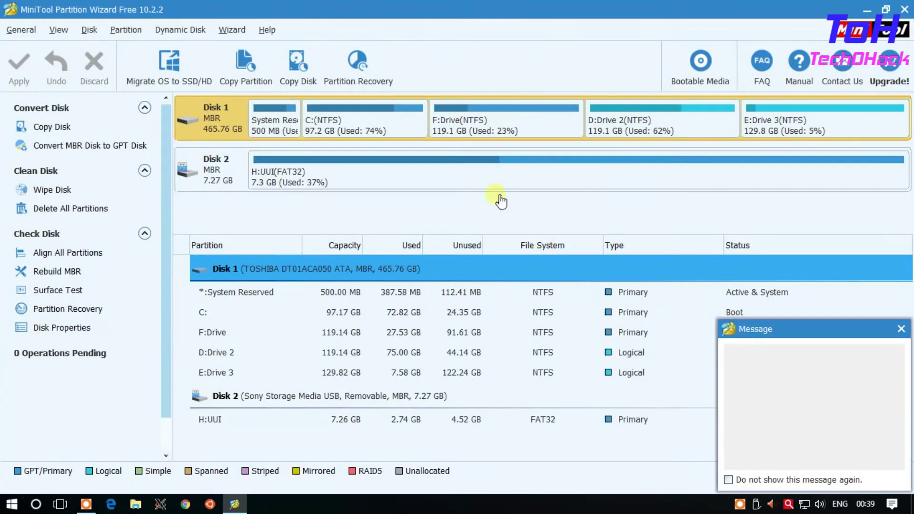
pyautogui.click(433, 181)
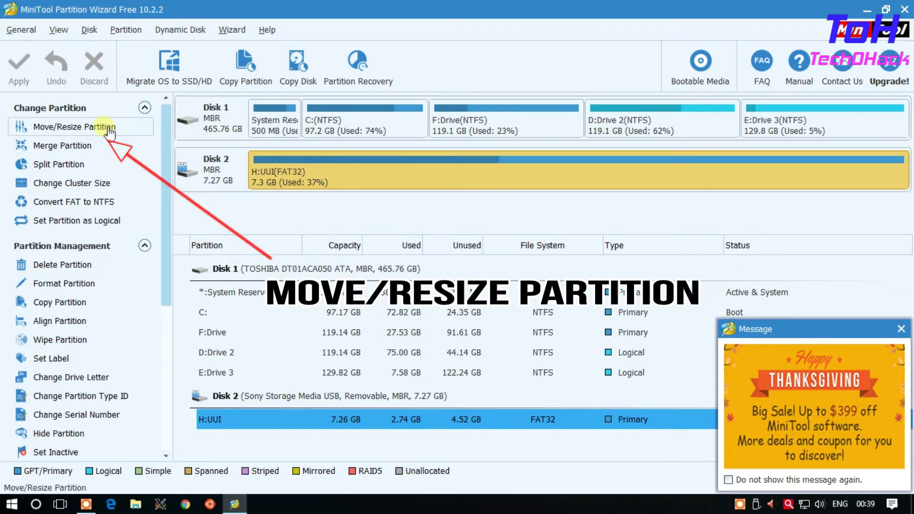
pyautogui.click(114, 128)
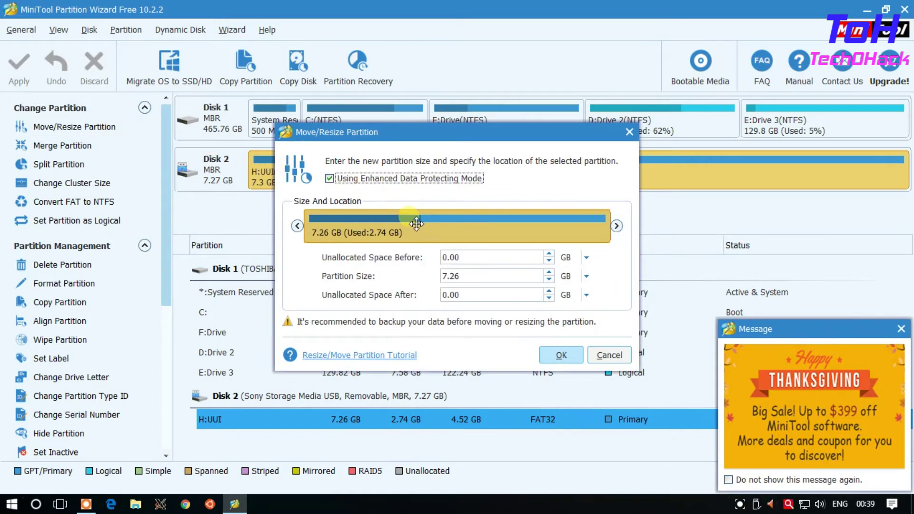
pyautogui.moveTo(614, 233); pyautogui.dragTo(457, 233)
pyautogui.click(560, 355)
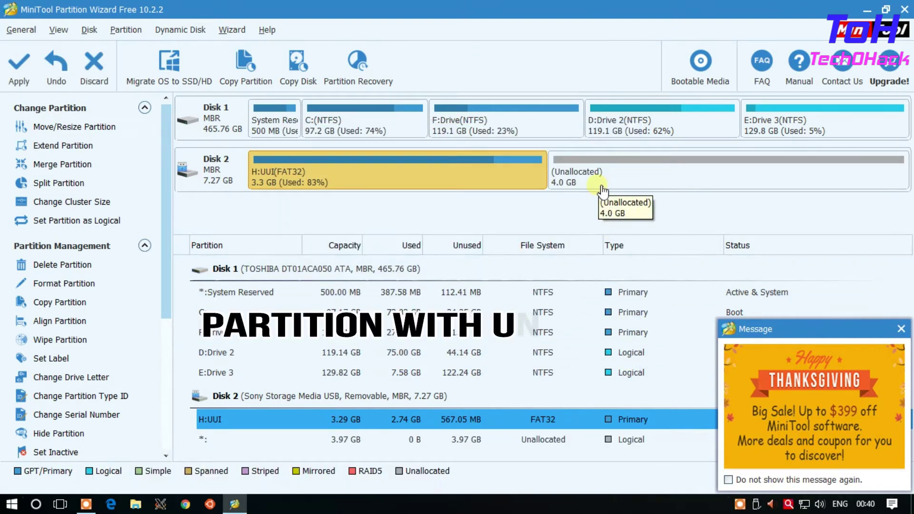
pyautogui.moveTo(727, 171)
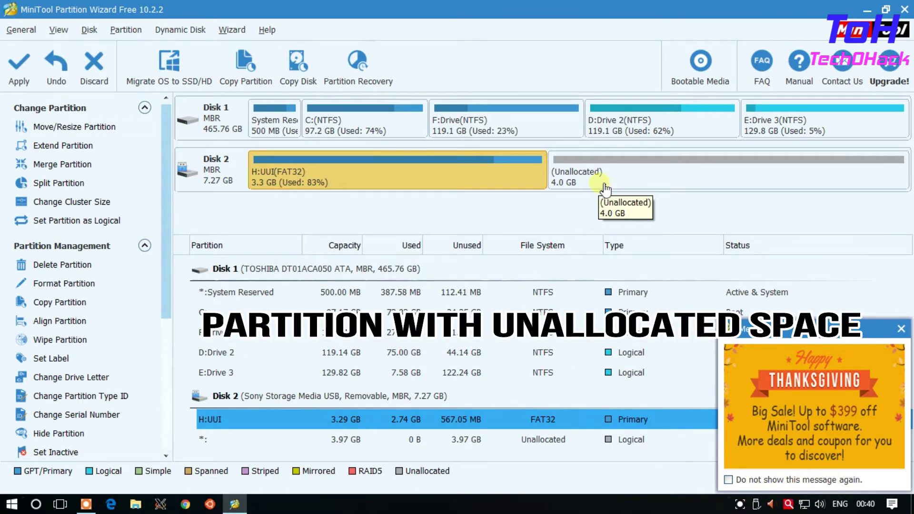
# Create and apply an Ext4 partition labelled persistence in Disk 2's unallocated space, then close the wizard
pyautogui.click(633, 182)
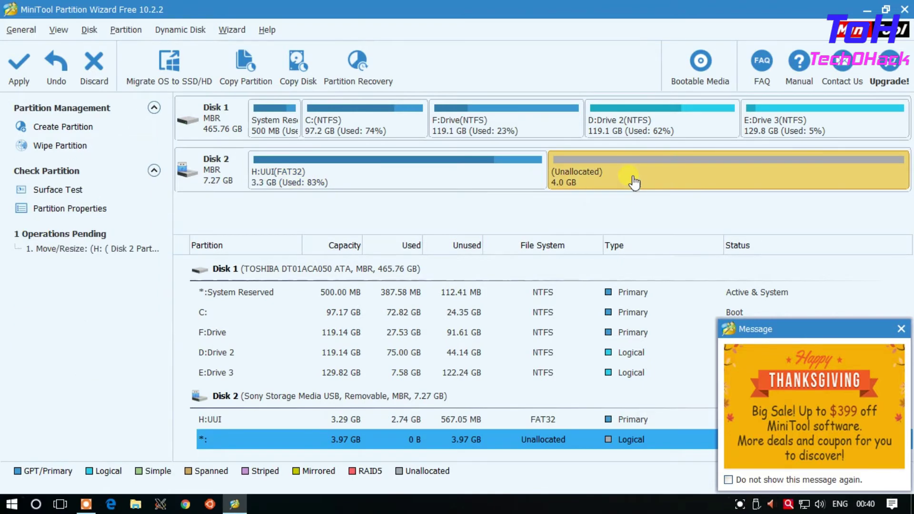
pyautogui.click(87, 129)
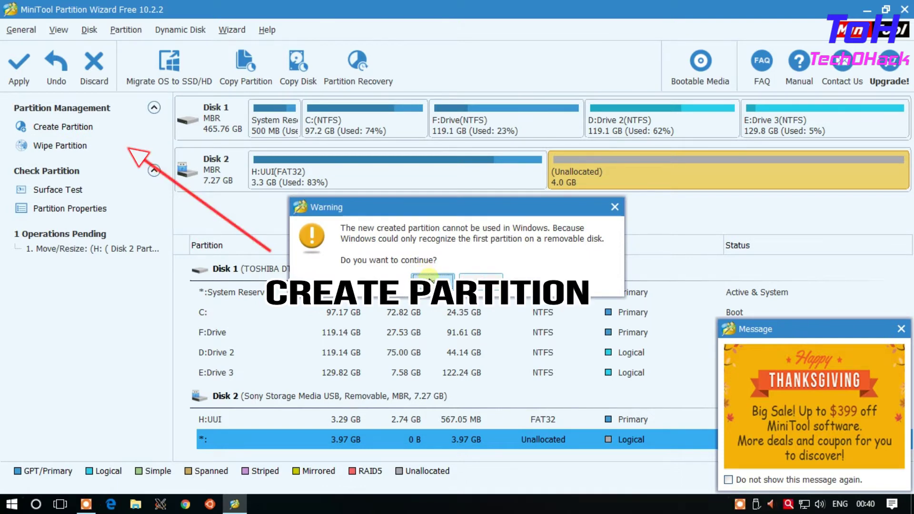
pyautogui.click(431, 283)
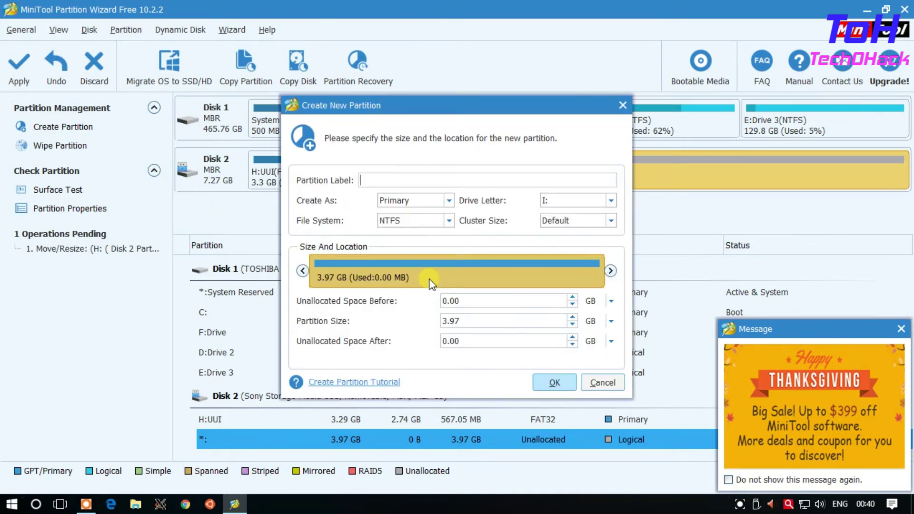
pyautogui.click(415, 182)
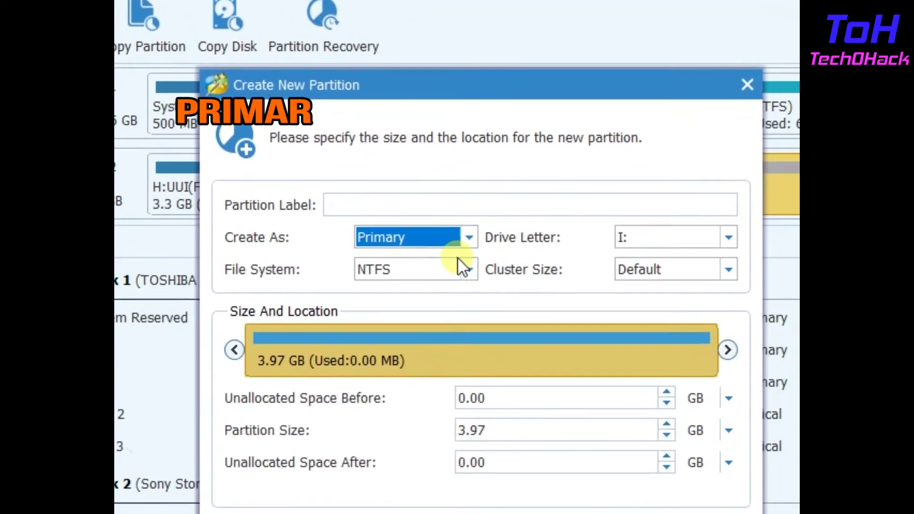
pyautogui.click(461, 265)
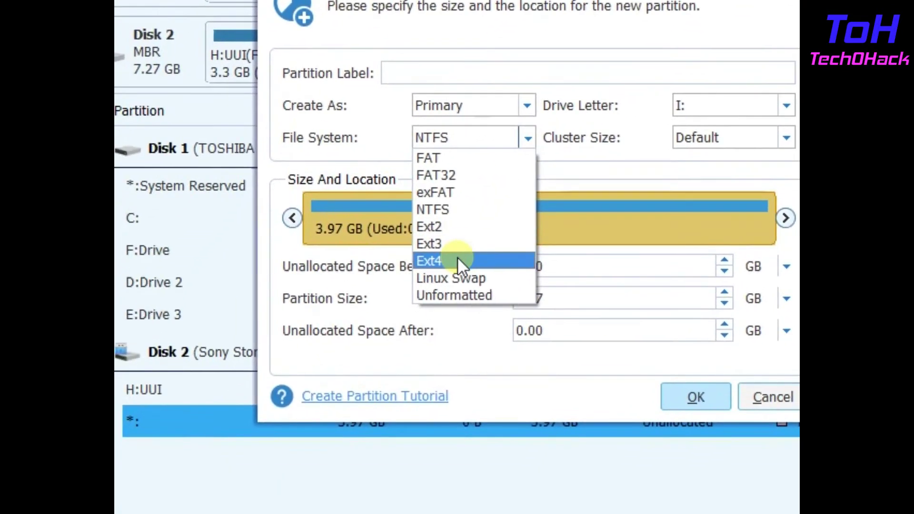
pyautogui.click(459, 261)
pyautogui.write('pers')
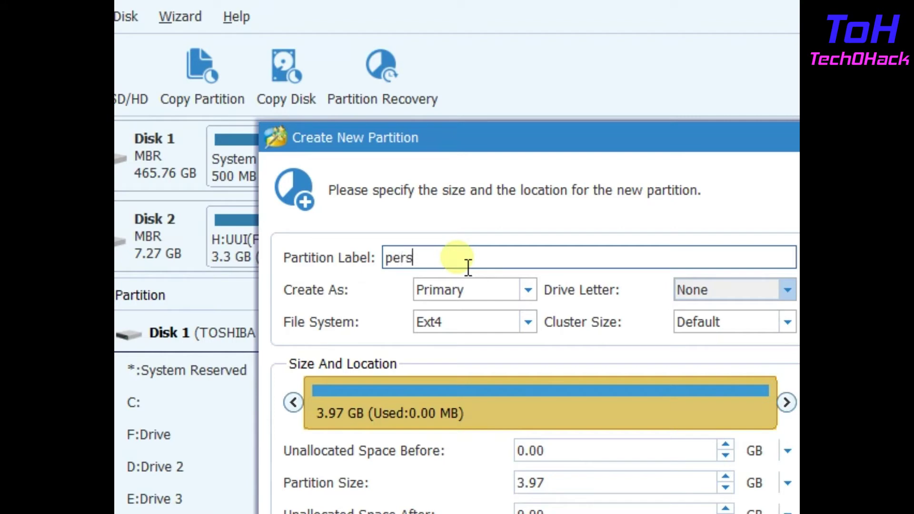
pyautogui.write('istence')
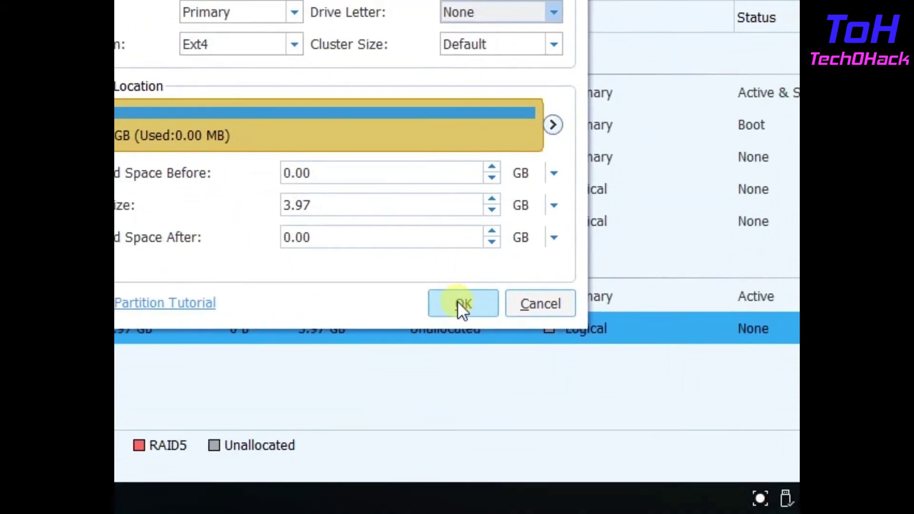
pyautogui.click(463, 304)
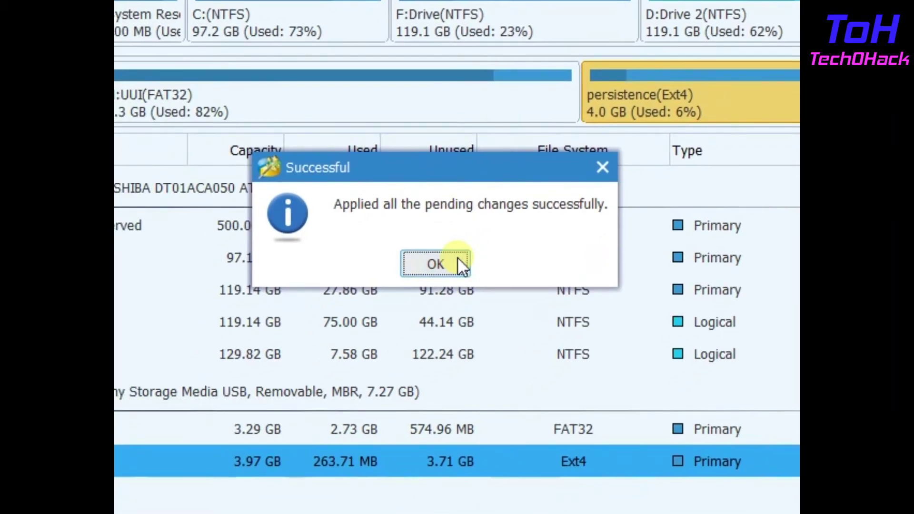
pyautogui.click(458, 258)
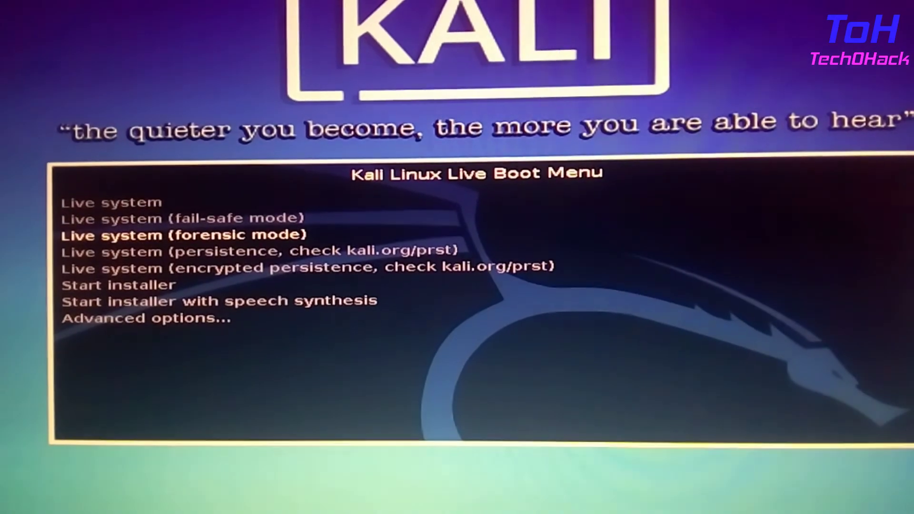
# Boot the 'Live system (persistence, check kali.org/prst)' entry from the Kali boot menu
pyautogui.press('Down')
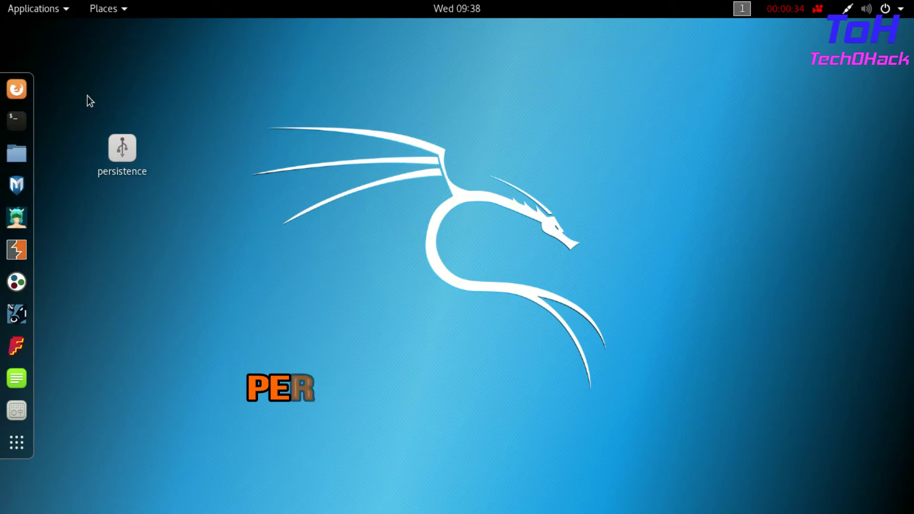
# Select the persistence drive icon on the Kali desktop, then clear the selection
pyautogui.moveTo(73, 94); pyautogui.dragTo(179, 229)
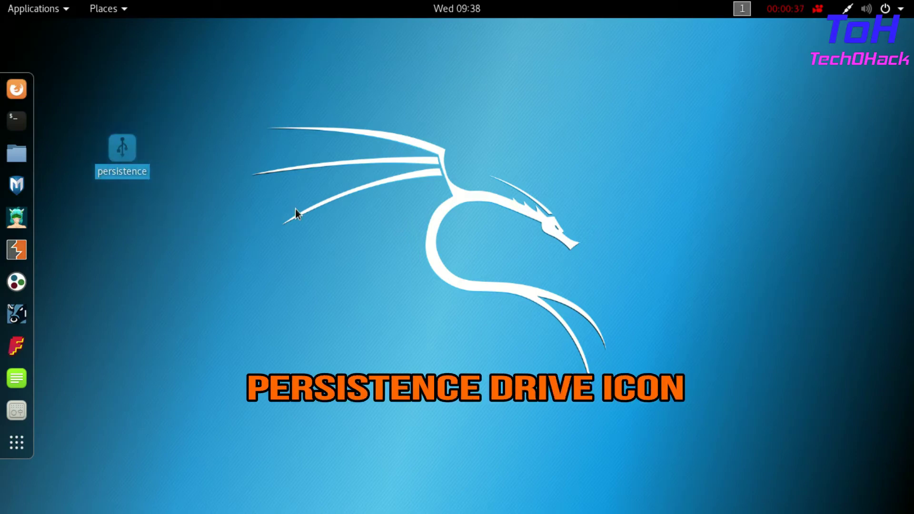
pyautogui.click(395, 202)
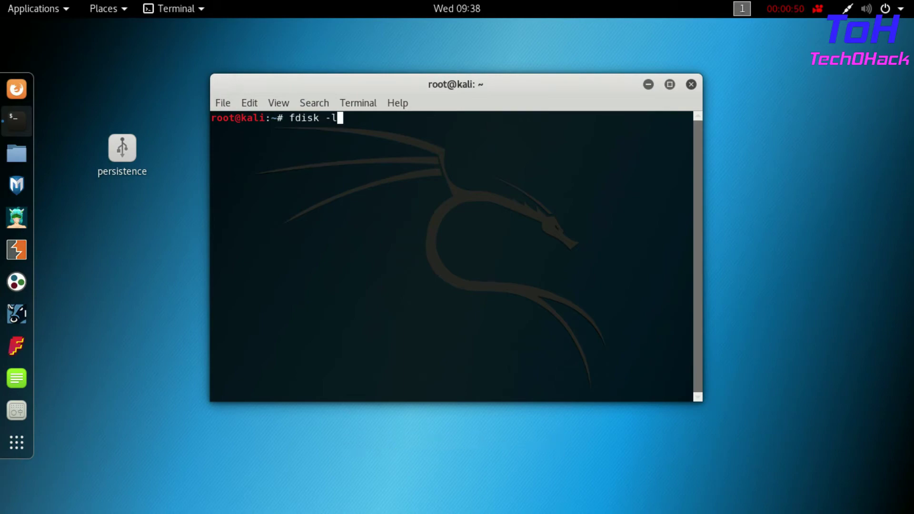
# Run fdisk -l and copy the /dev/sdb2 device name from the listing
pyautogui.press('Return')
pyautogui.moveTo(271, 311); pyautogui.dragTo(218, 314)
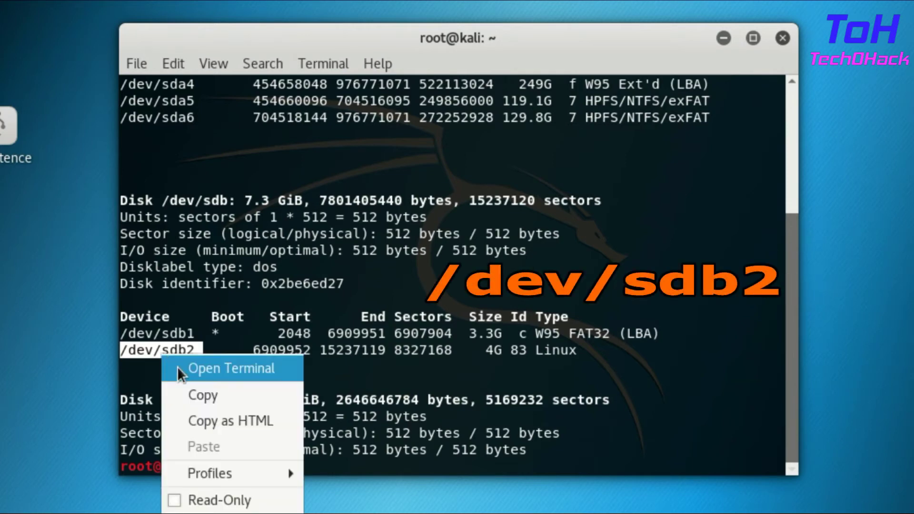
pyautogui.click(199, 399)
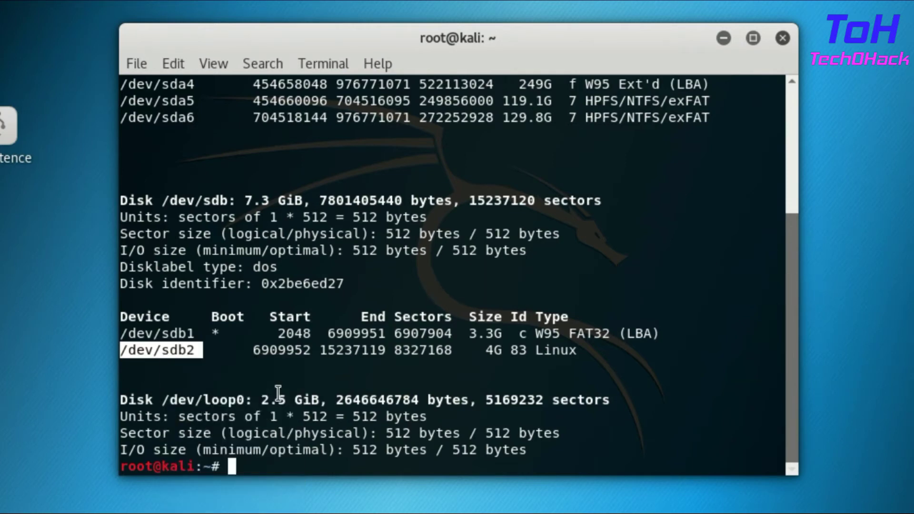
pyautogui.click(264, 478)
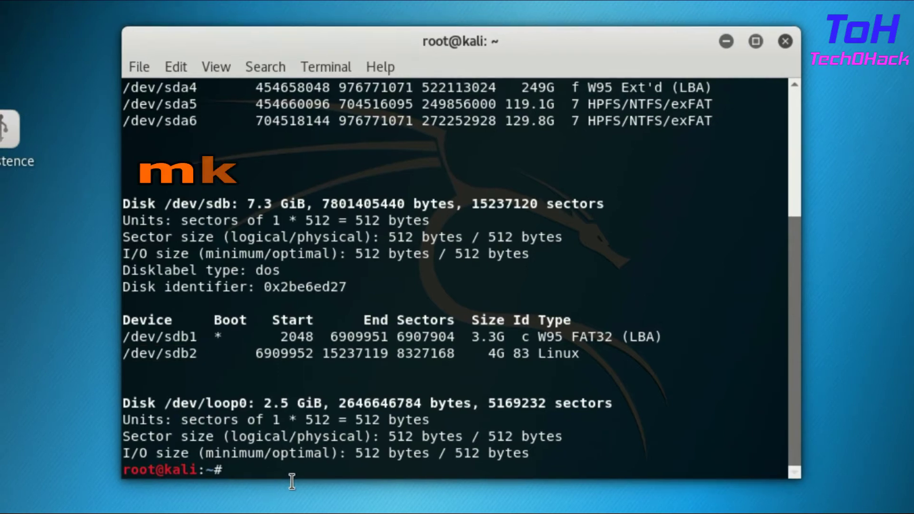
pyautogui.write('mkdir -')
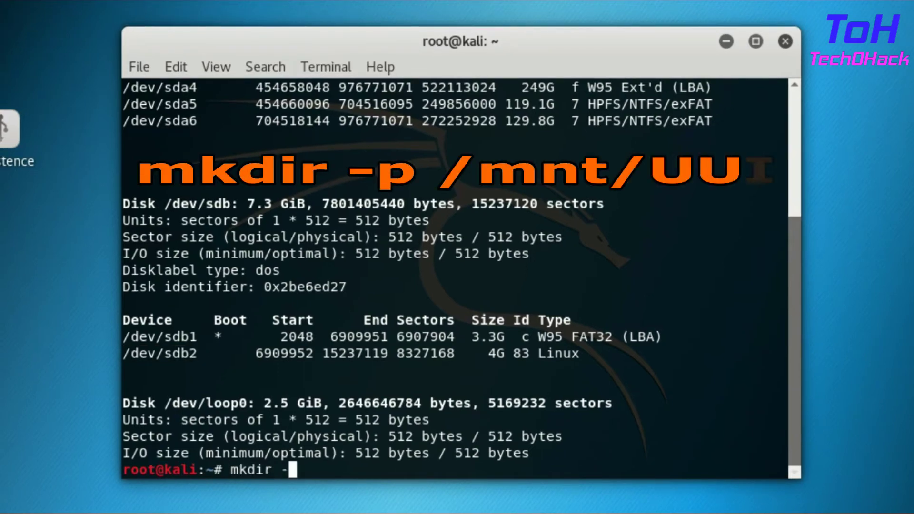
pyautogui.write('p /mnt/UUI')
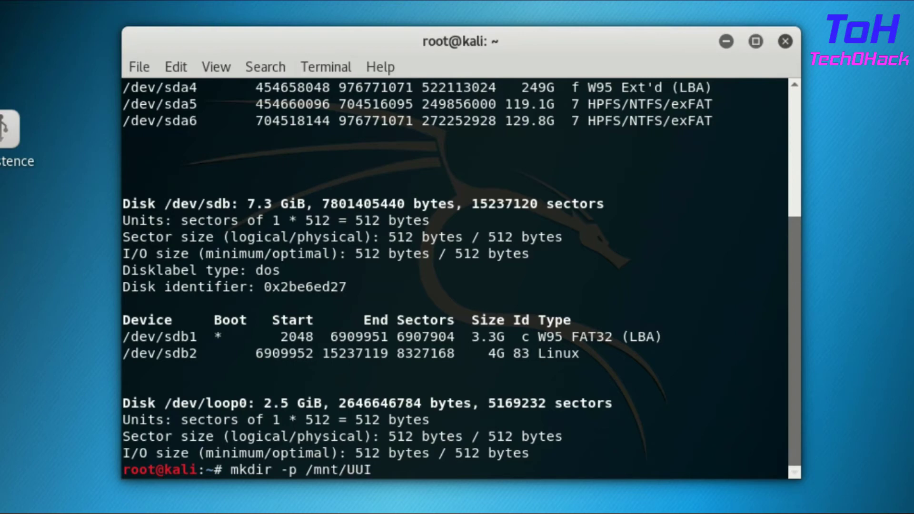
# Create /mnt/UUI with mkdir -p and mount /dev/sdb2 onto it
pyautogui.press('Return')
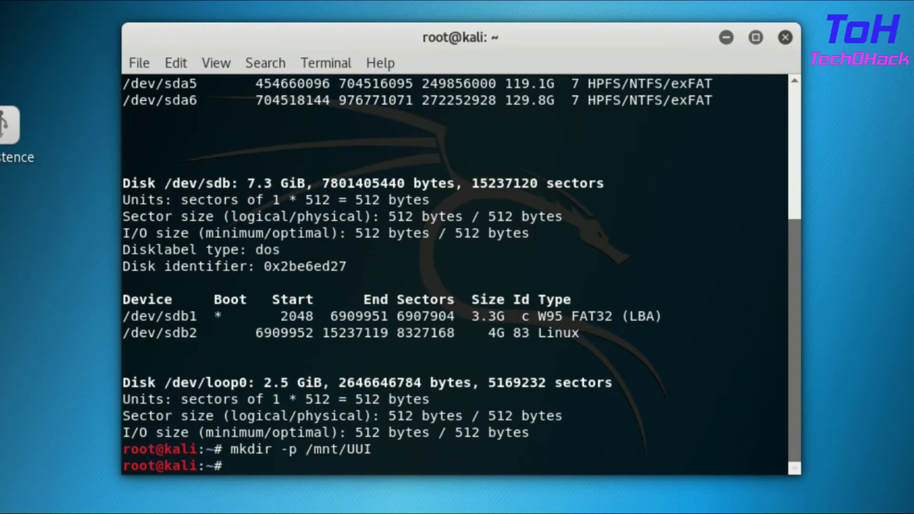
pyautogui.write('mou')
pyautogui.write('n')
pyautogui.write('t')
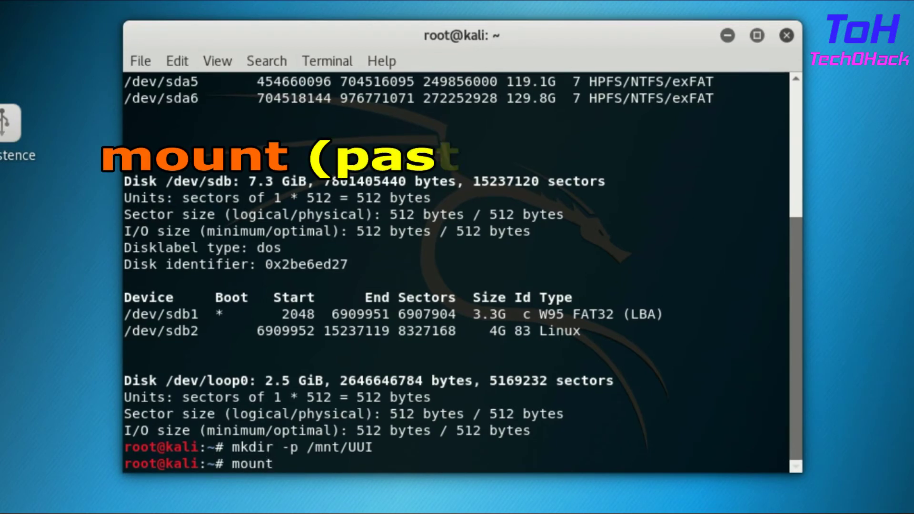
pyautogui.rightClick(290, 284)
pyautogui.click(320, 376)
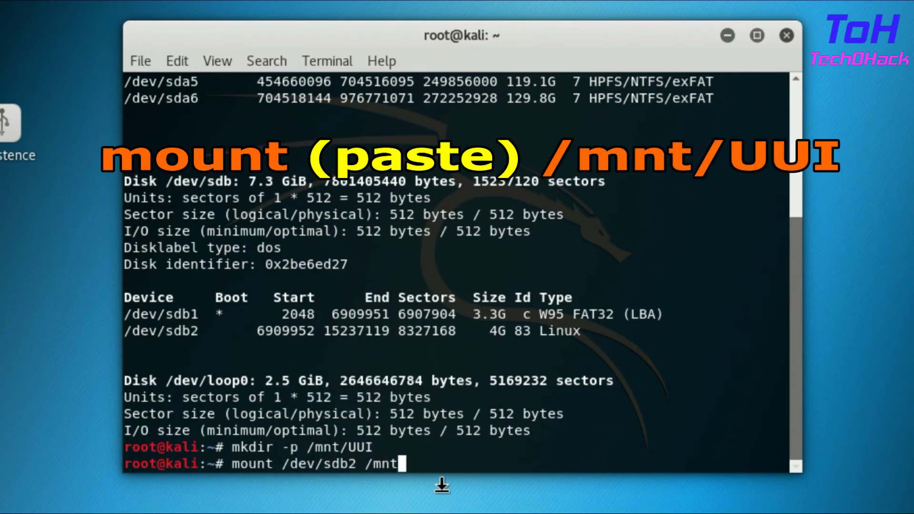
pyautogui.write('.UUI')
pyautogui.press('BackSpace')
pyautogui.write('/')
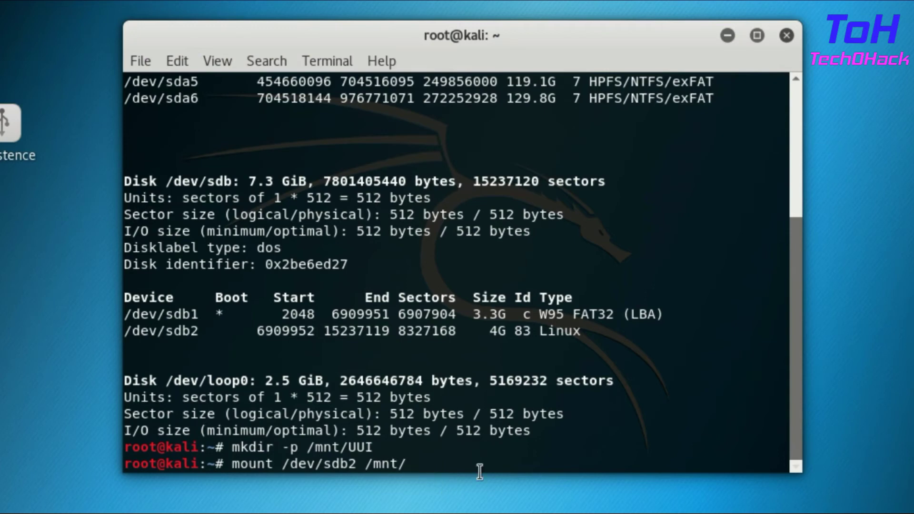
pyautogui.write('UUI')
pyautogui.press('Return')
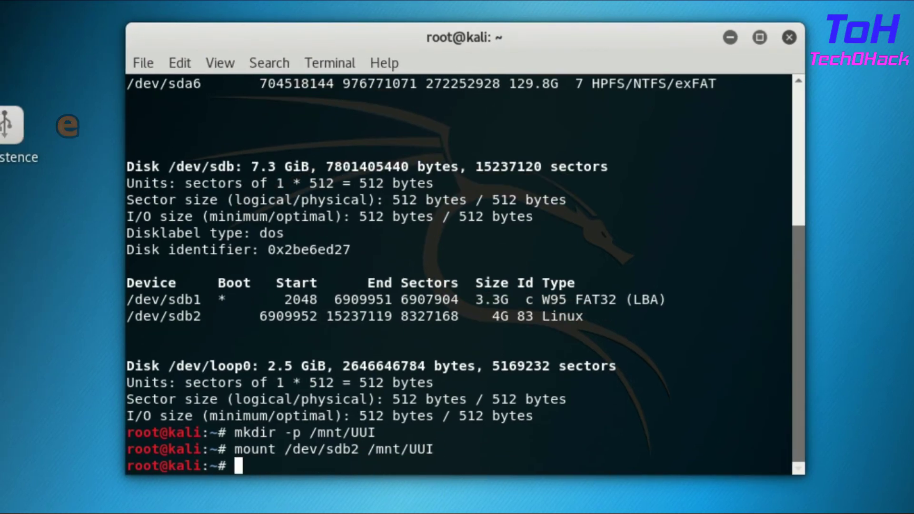
pyautogui.write('echo "')
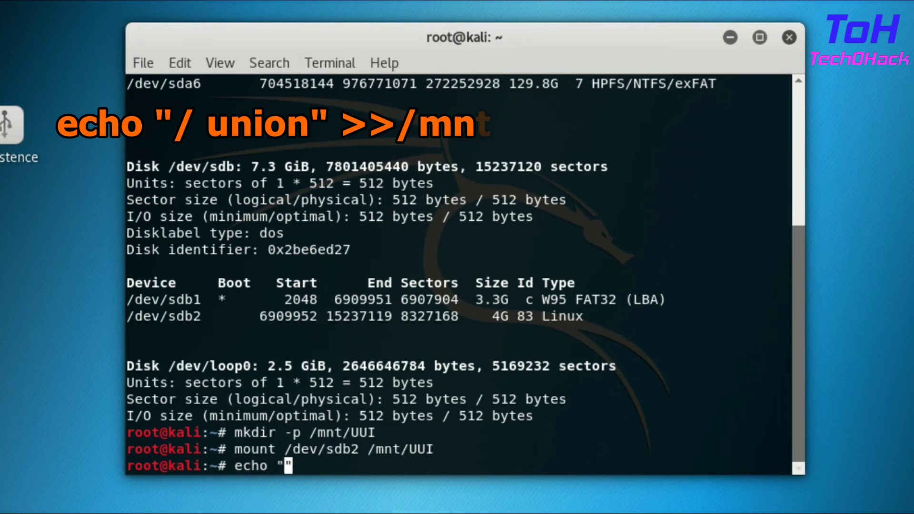
pyautogui.write('/ "union" >>')
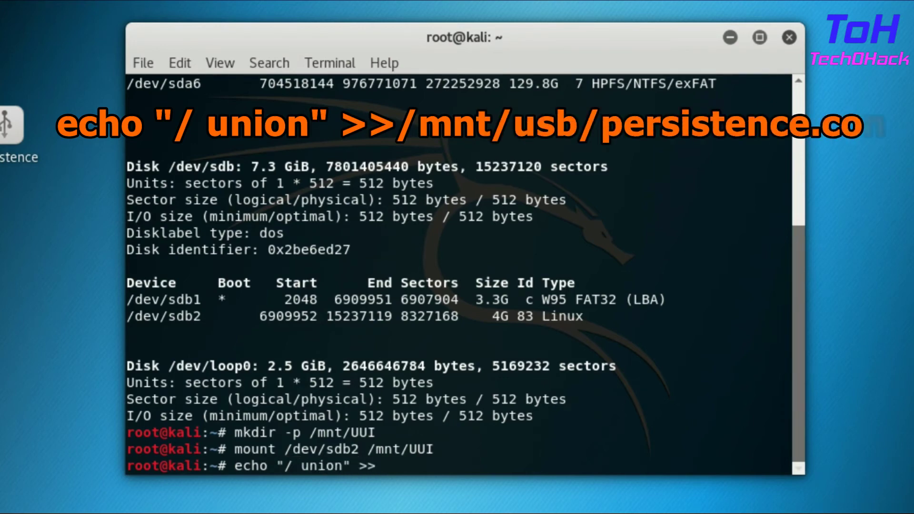
pyautogui.write('/mnt/')
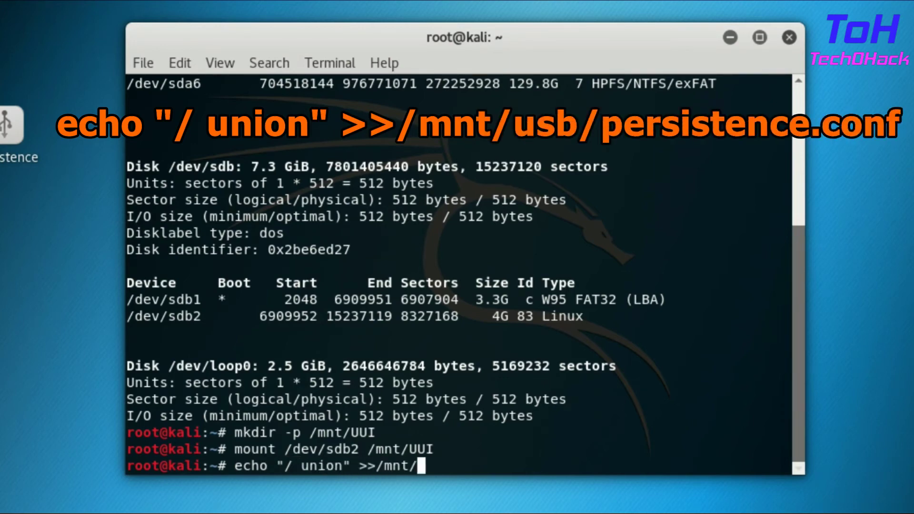
pyautogui.write('UUI/')
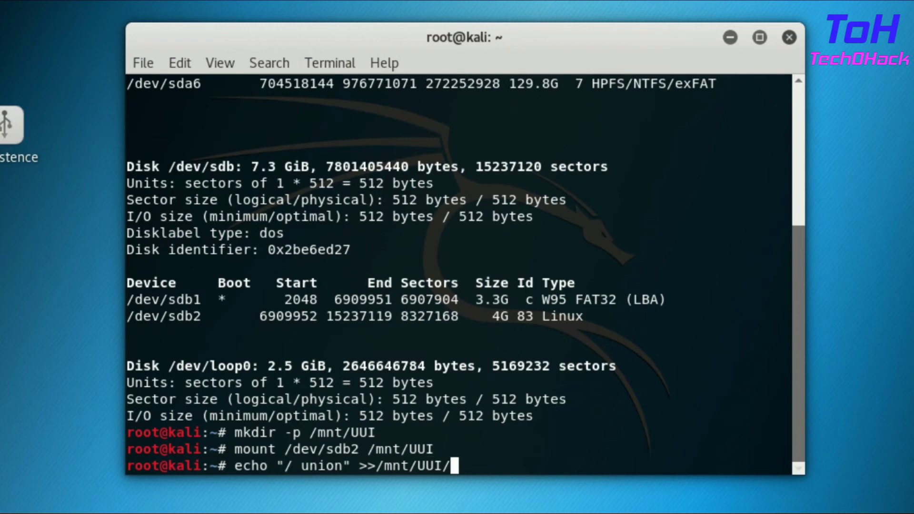
pyautogui.write('persistence.co')
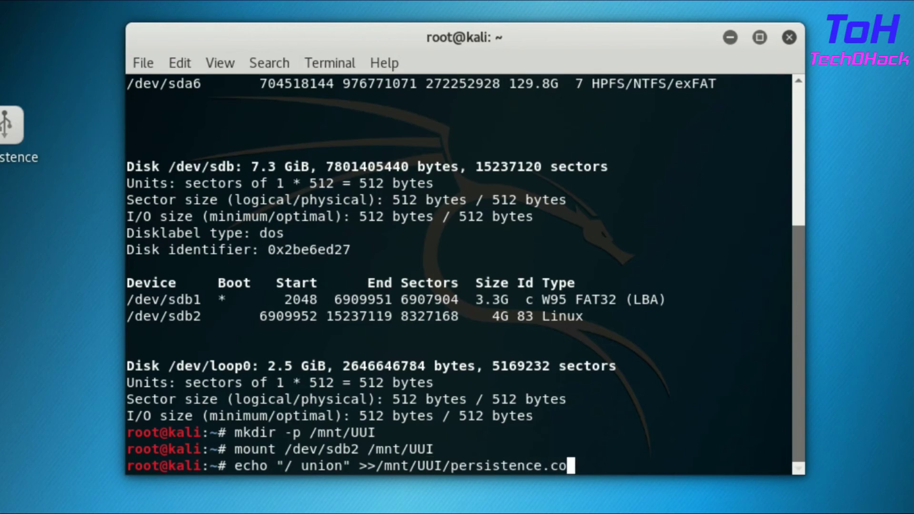
pyautogui.write('ng')
pyautogui.write('f')
# Append '/ union' to /mnt/UUI/persistence.conf and paste /dev/sdb2 into an umount && reboot command
pyautogui.press('Return')
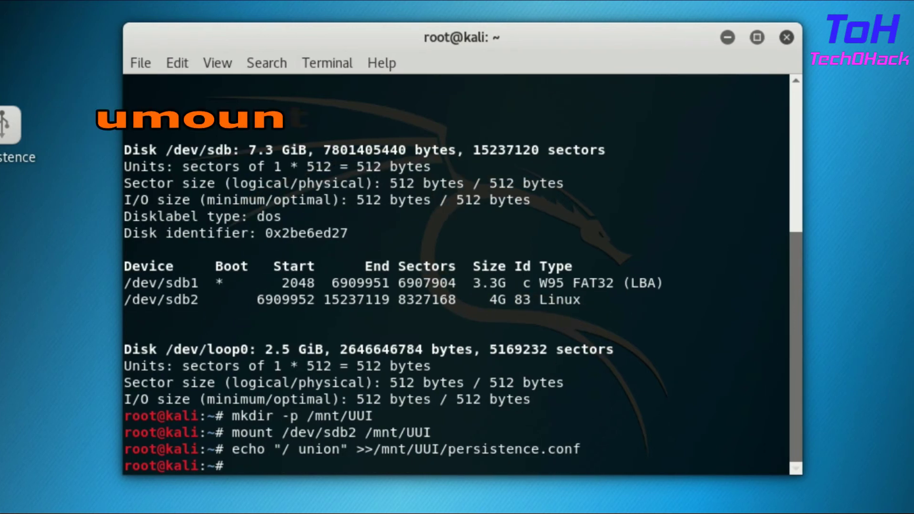
pyautogui.write('umount')
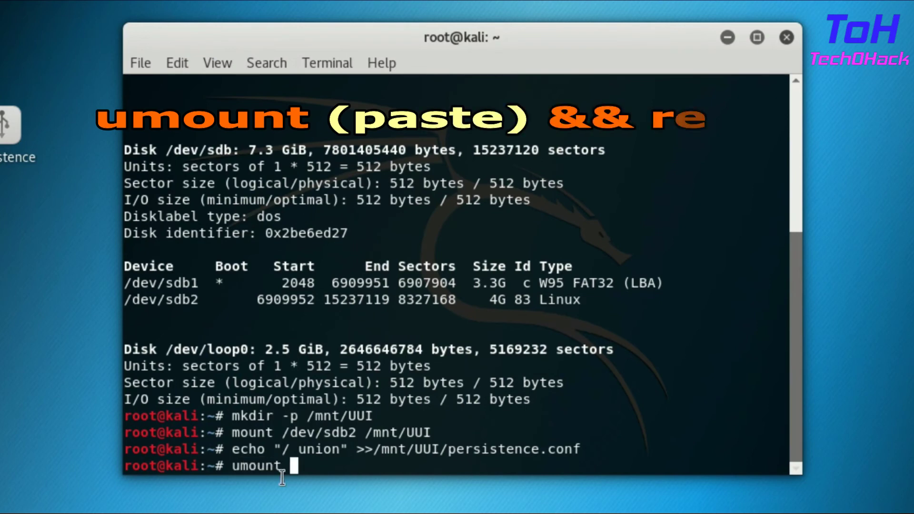
pyautogui.write('/dev/sdb2')
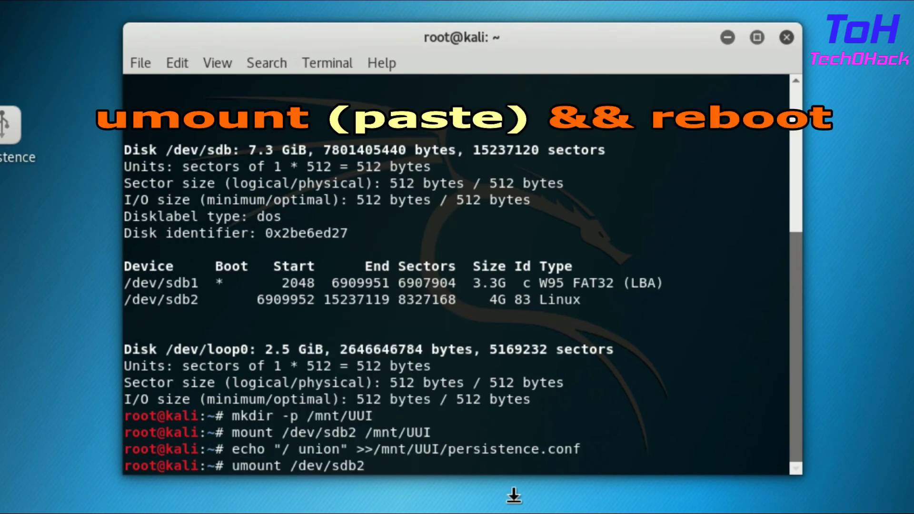
pyautogui.write('&& reboot')
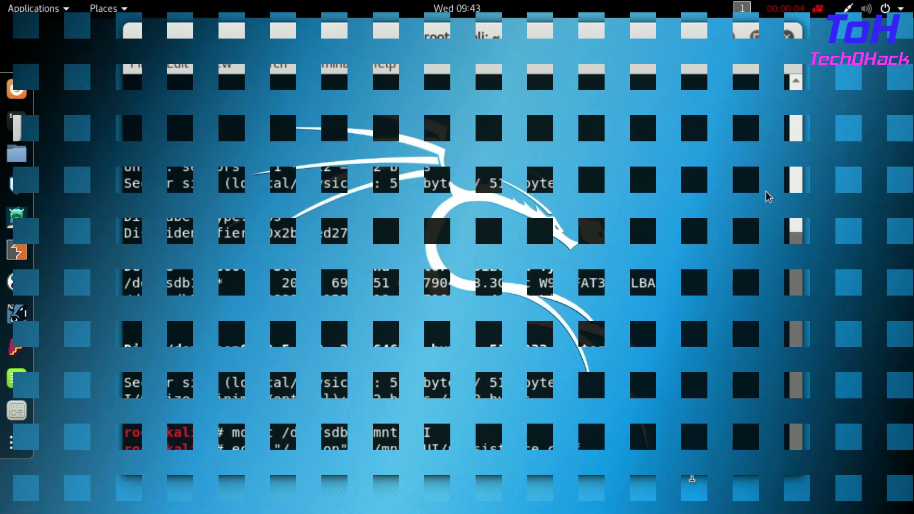
# Check the rebooted Kali desktop to confirm the persistence drive icon is gone
pyautogui.moveTo(113, 56); pyautogui.dragTo(762, 451)
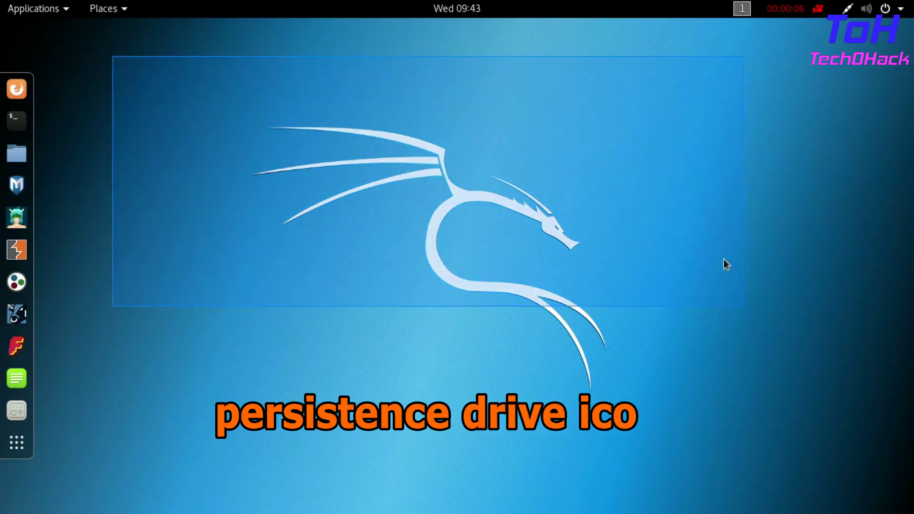
pyautogui.moveTo(40, 29); pyautogui.dragTo(225, 254)
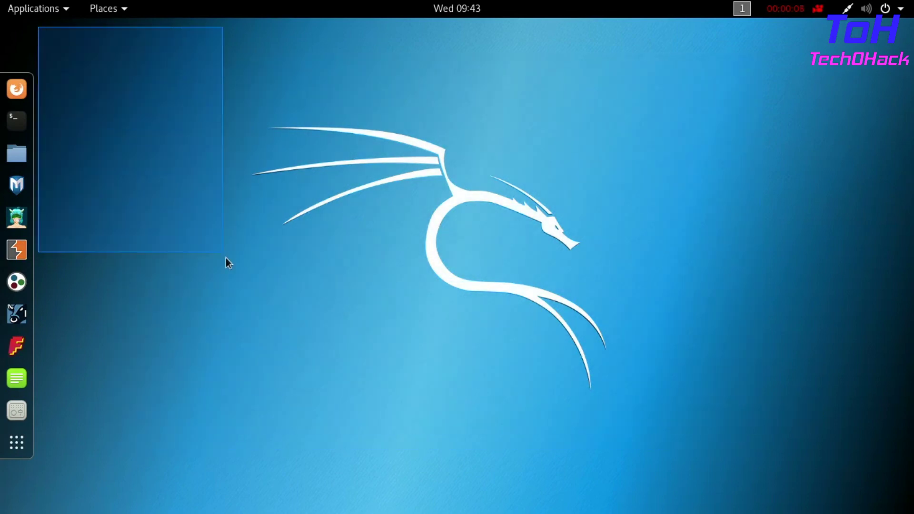